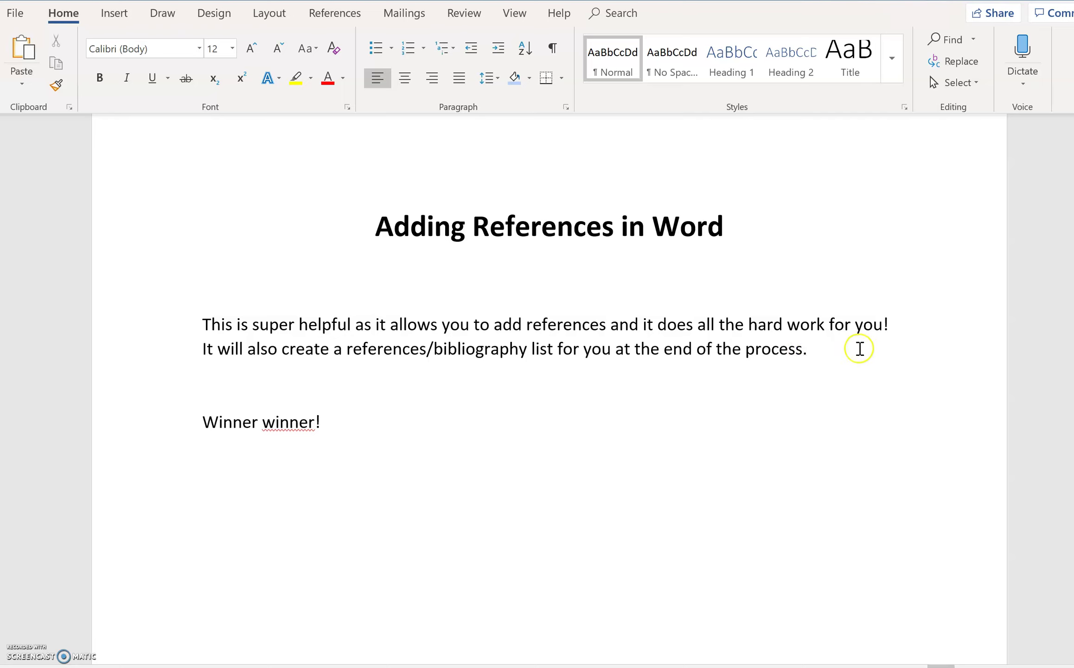
Step: Place the cursor after 'process' and set the citation style to Harvard - Anglia 2008
click(805, 351)
click(335, 13)
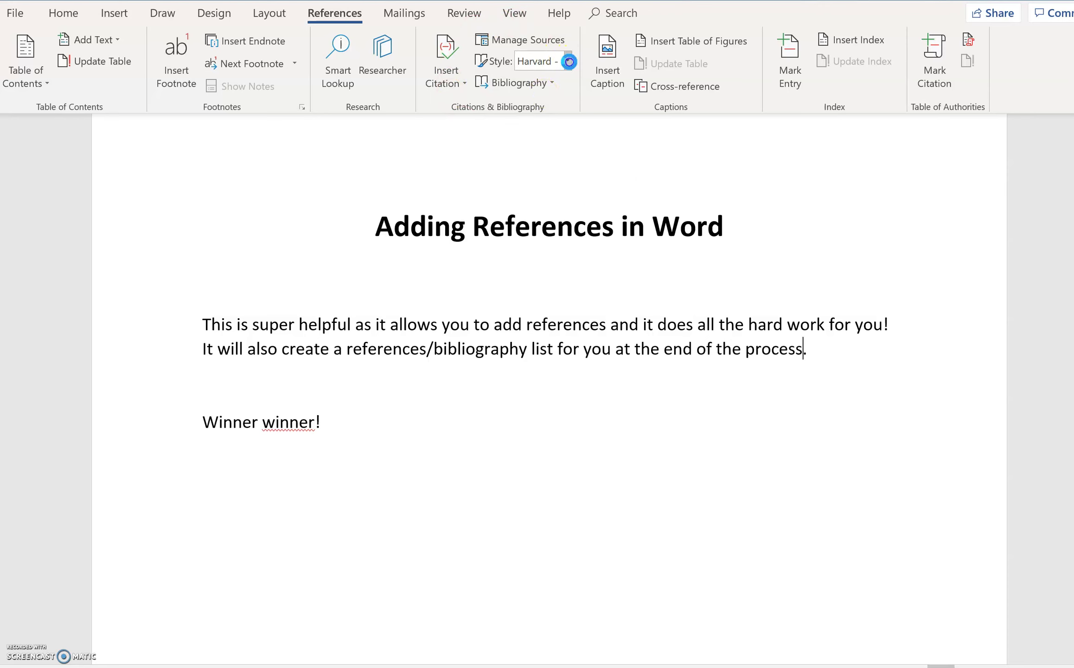
click(569, 61)
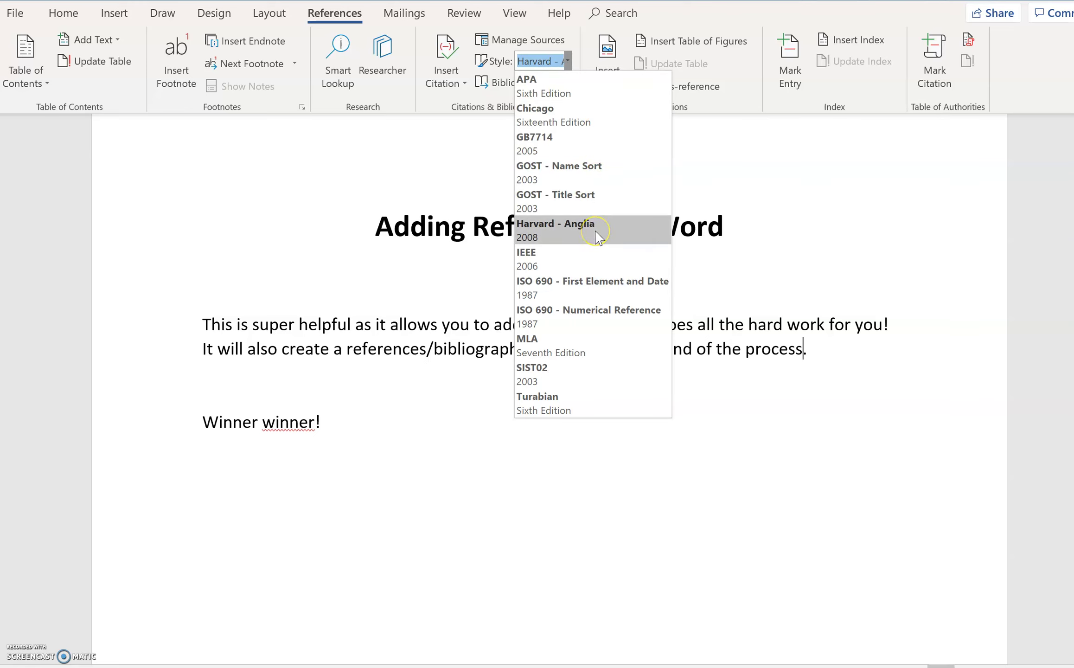
click(596, 232)
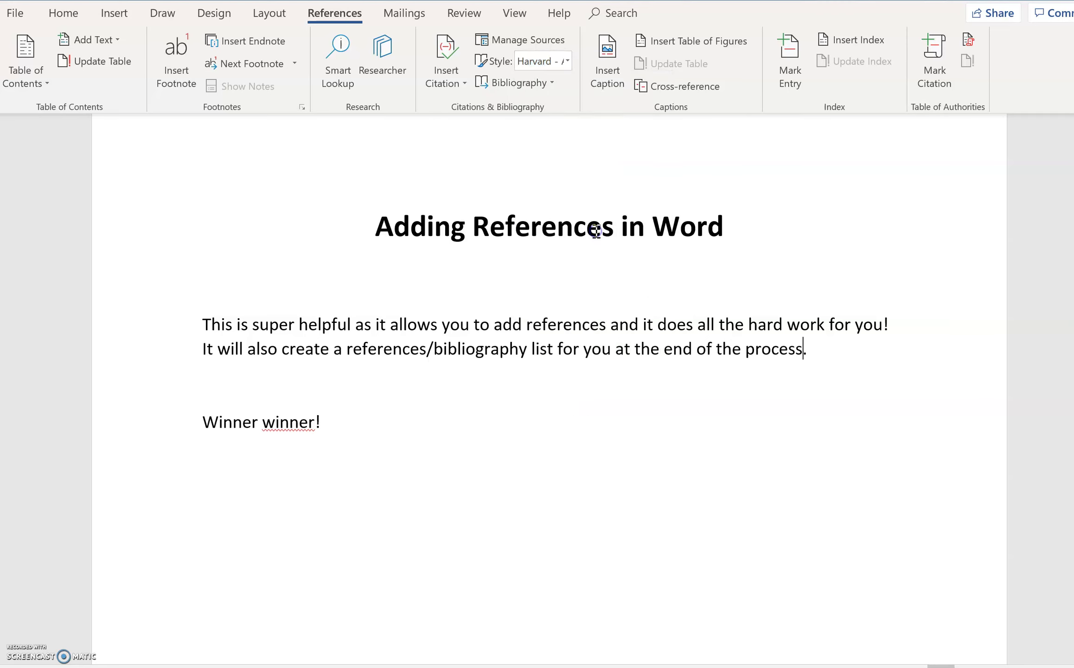
Step: Start a new Journal Article source and enter the author's name
click(449, 76)
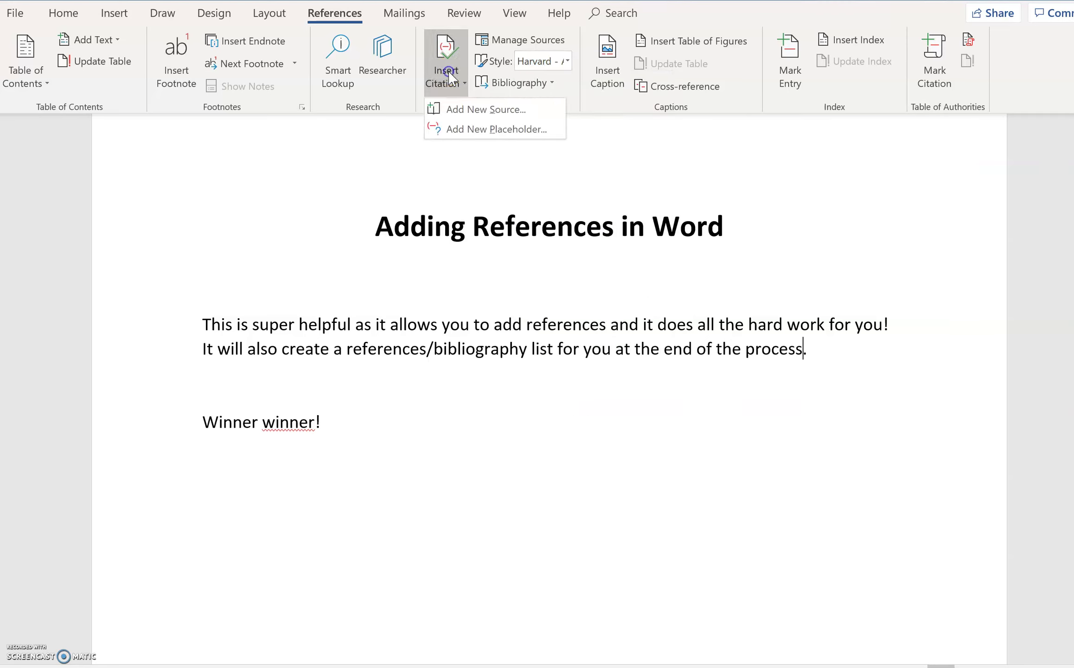
click(457, 109)
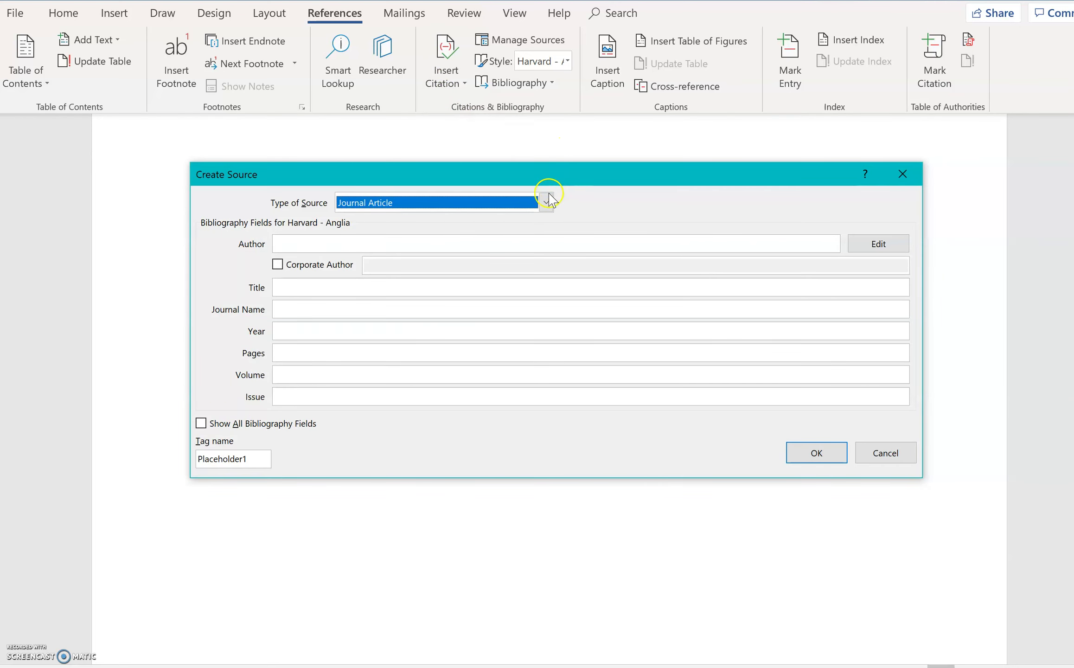
click(547, 202)
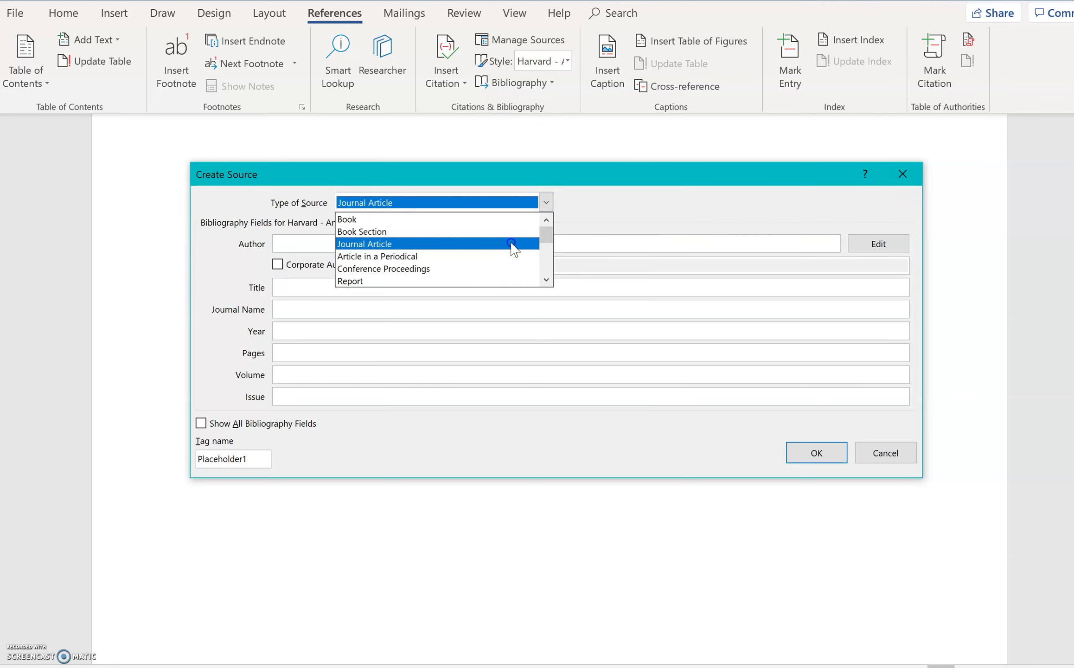
click(511, 243)
click(496, 243)
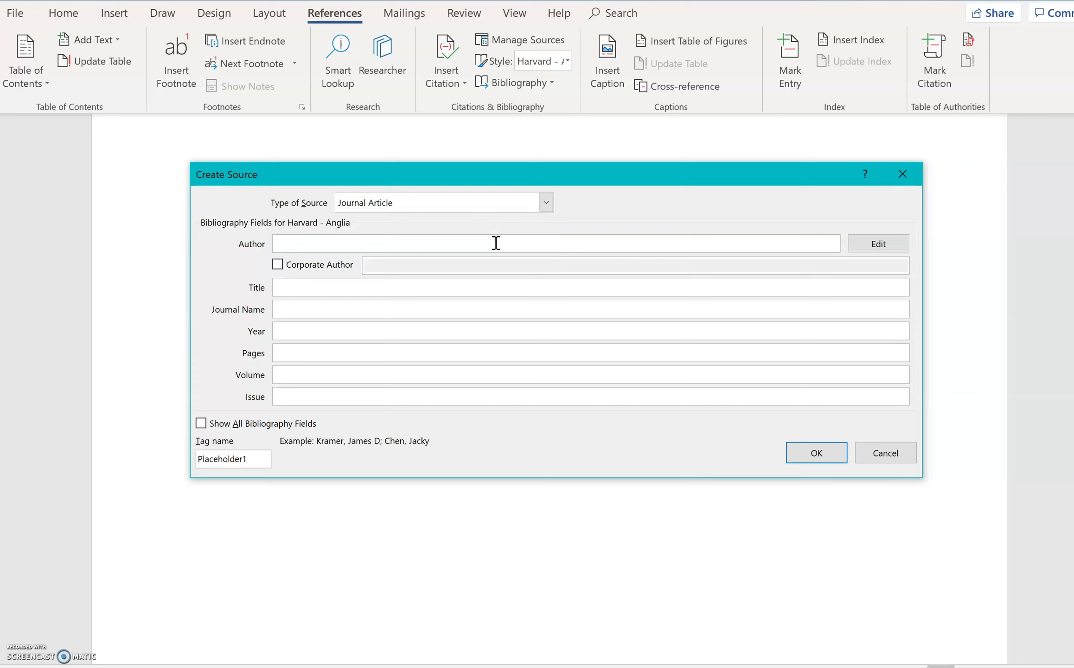
text(Emily Woodeson)
Step: Add title 'How to be a really awesom…', journal Fantasia land, year 2020, and insert the citation
click(475, 288)
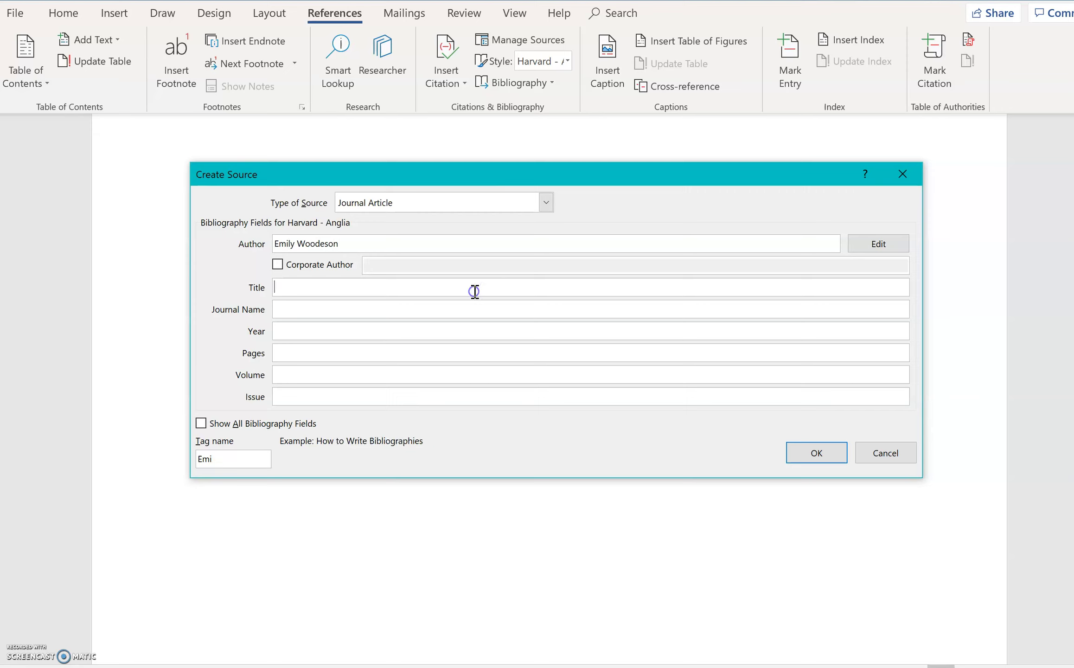
text(How to be a really awesome biology teacher)
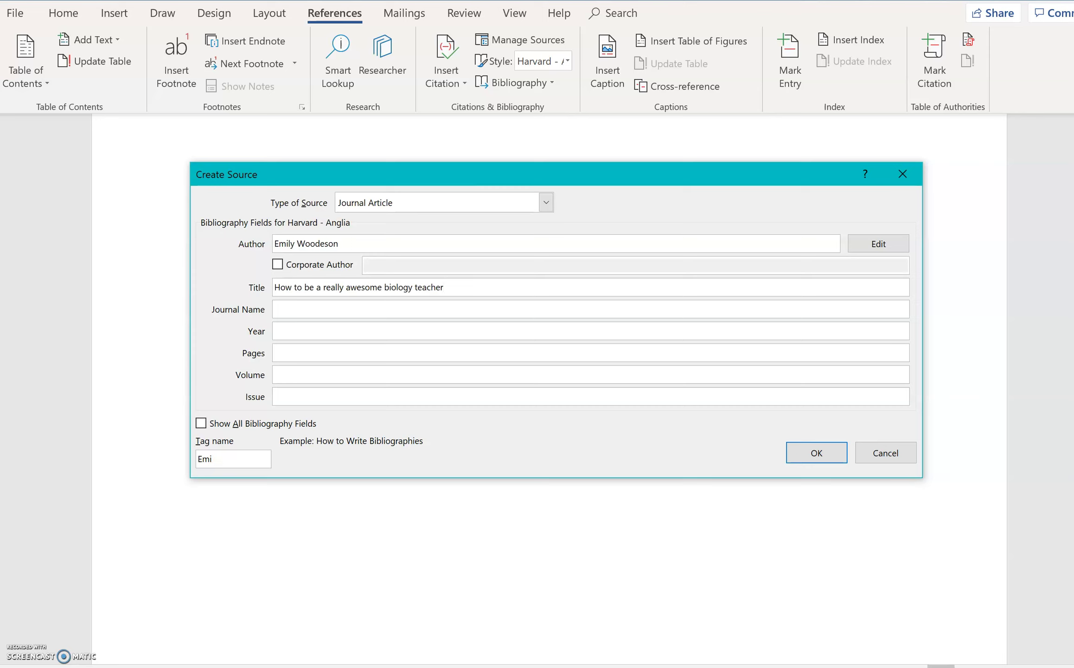
click(389, 307)
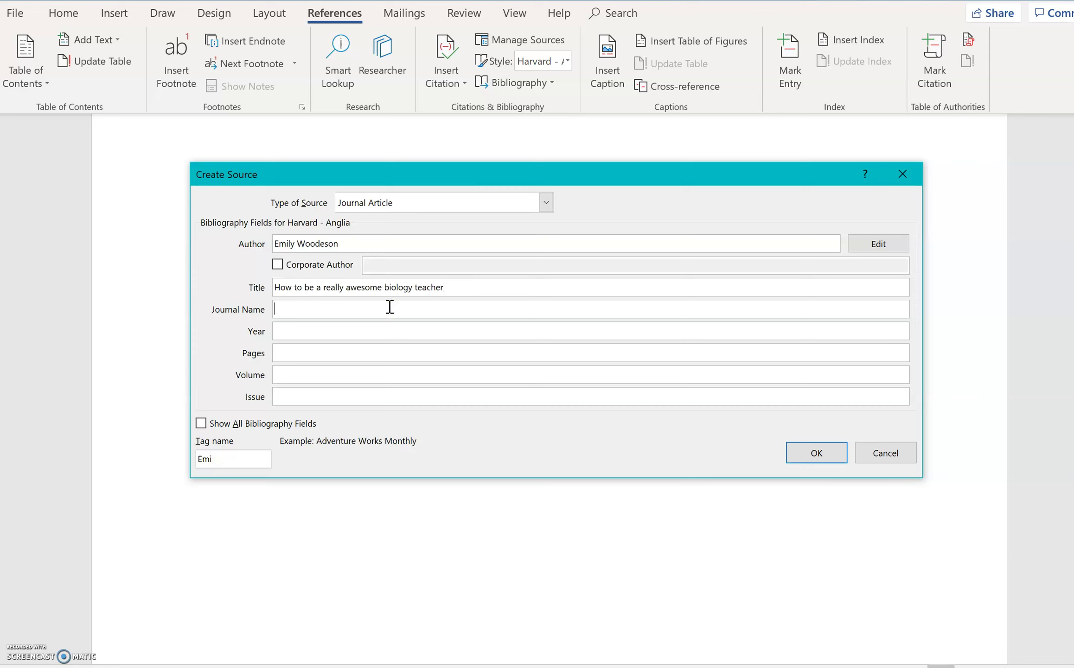
text(Fantasia land)
click(371, 330)
text(2020)
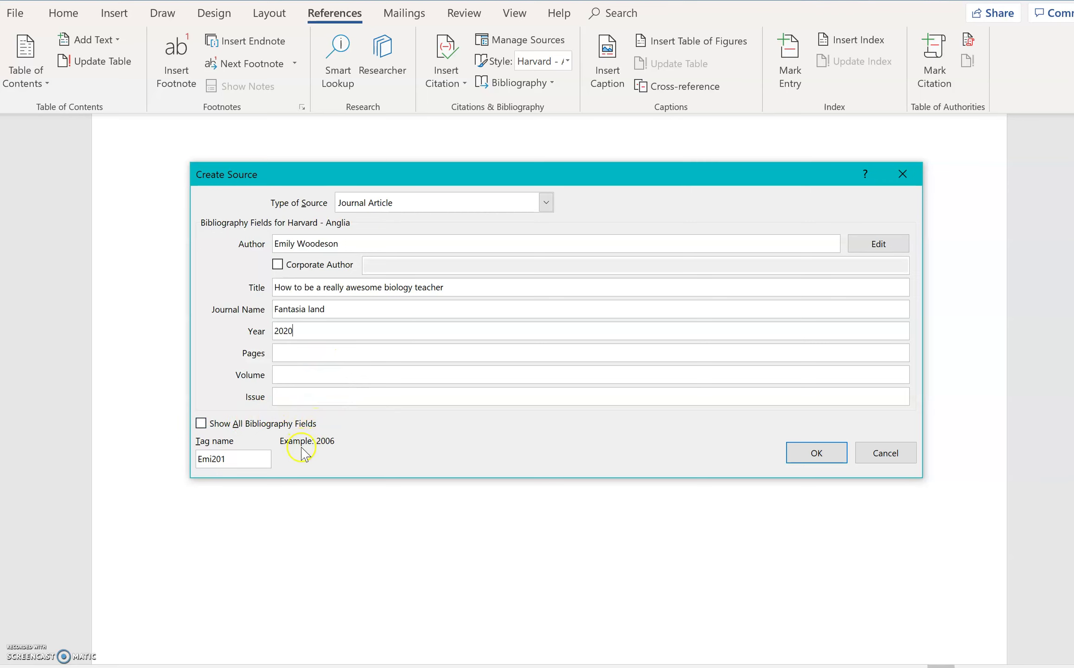
click(832, 459)
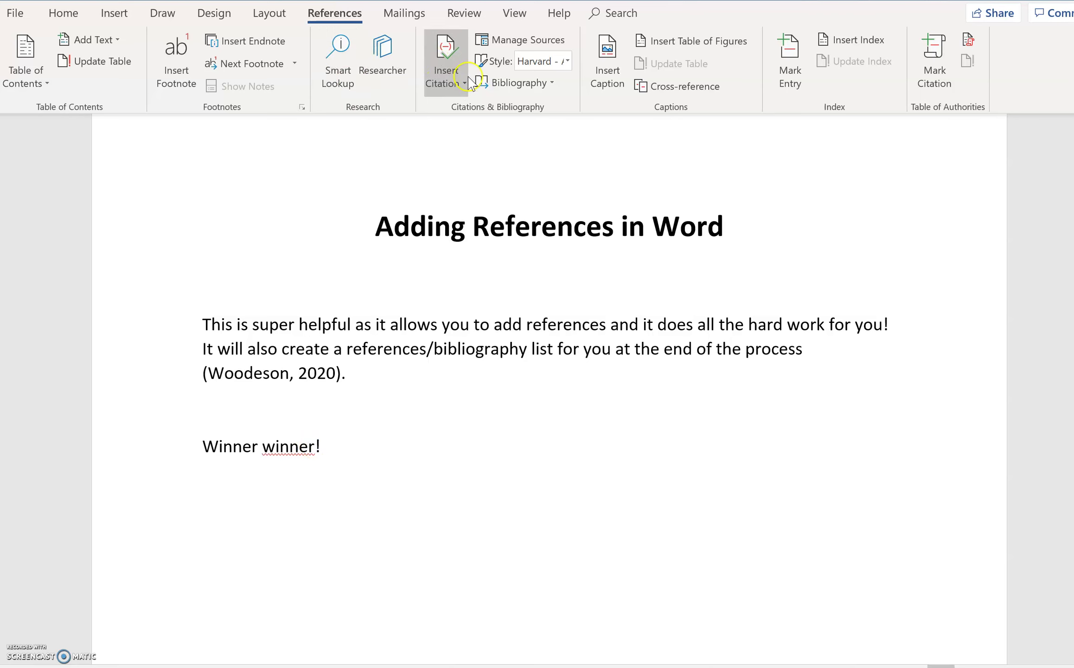
Step: Open a blank Create Source form for a second source from Insert Citation
click(444, 75)
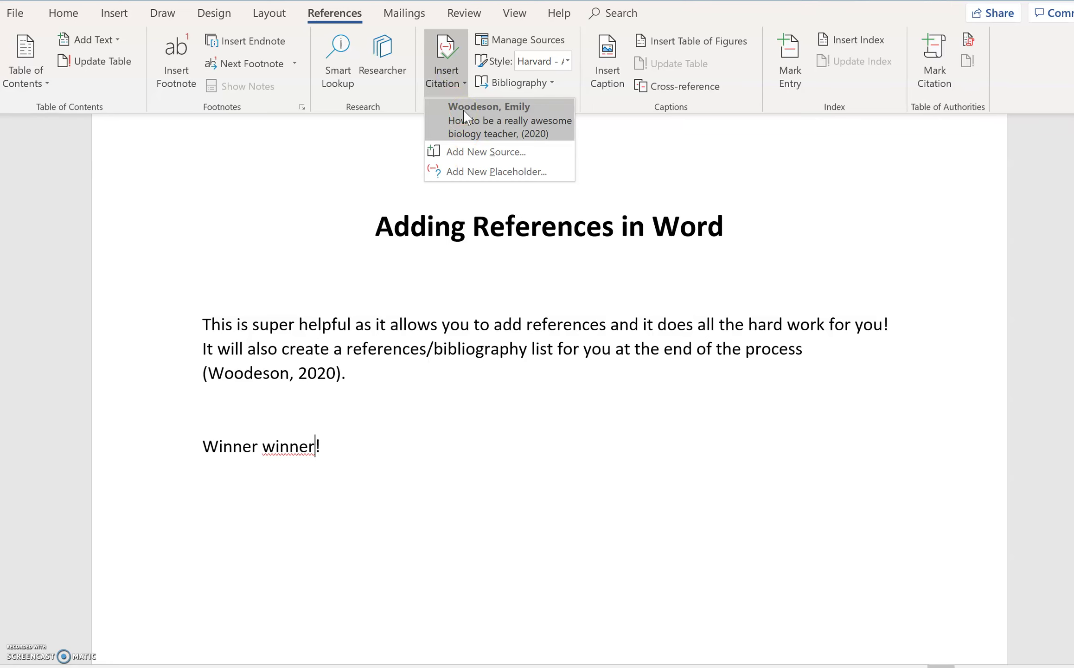
click(470, 152)
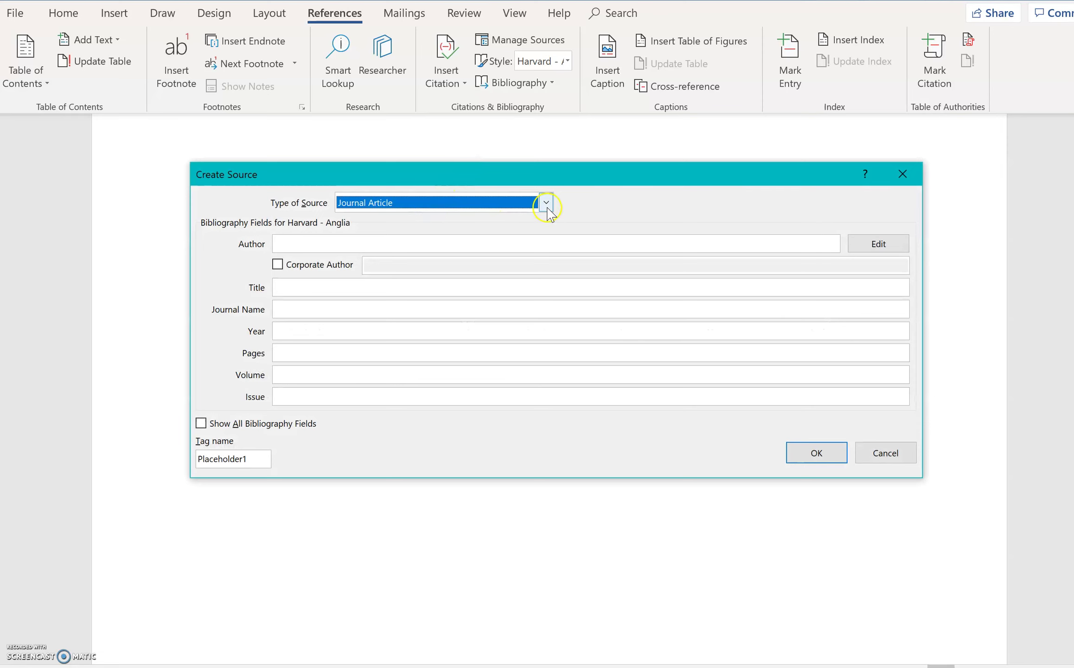
Step: Change the source type to Book, enter the author's name and title 'Apple computers'
click(547, 204)
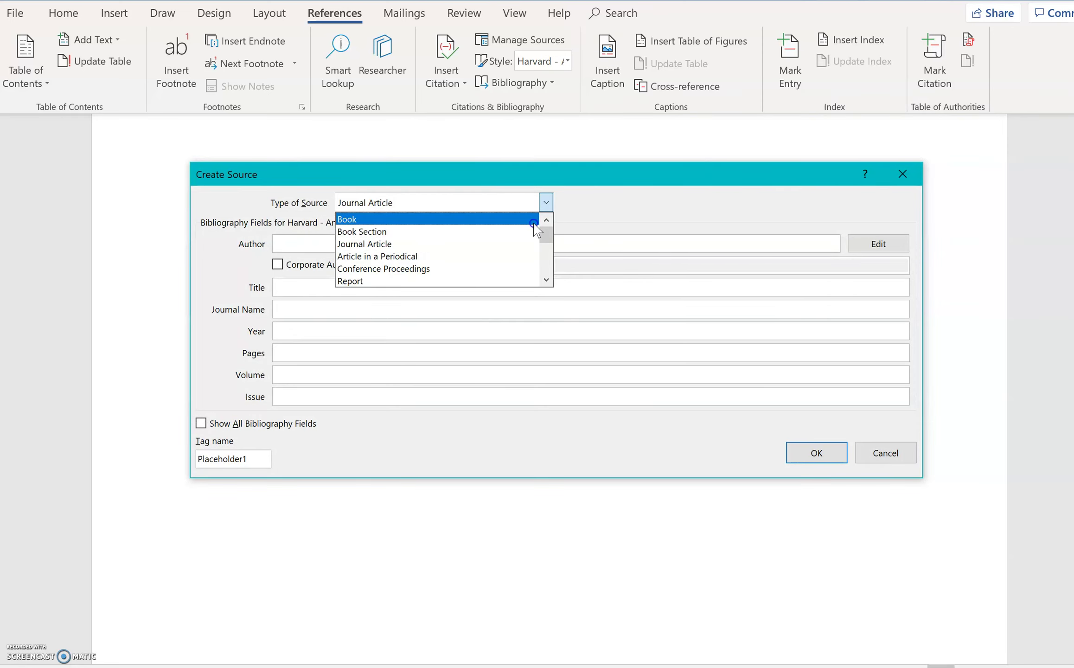
click(533, 223)
click(498, 245)
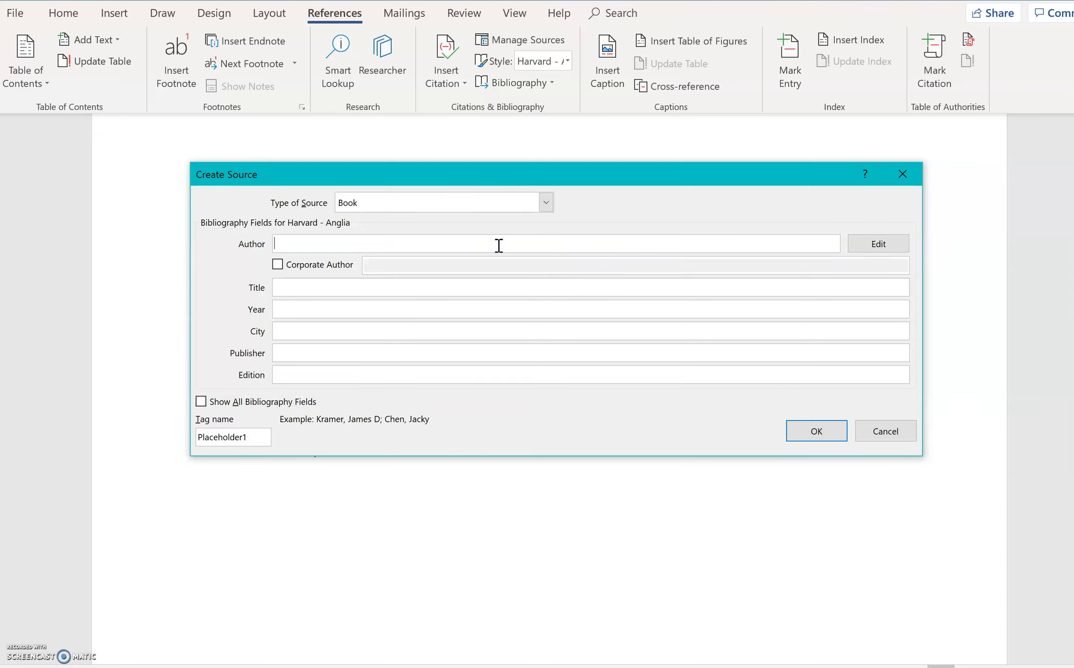
text(Steve Jobs)
click(489, 286)
text(Apple computers)
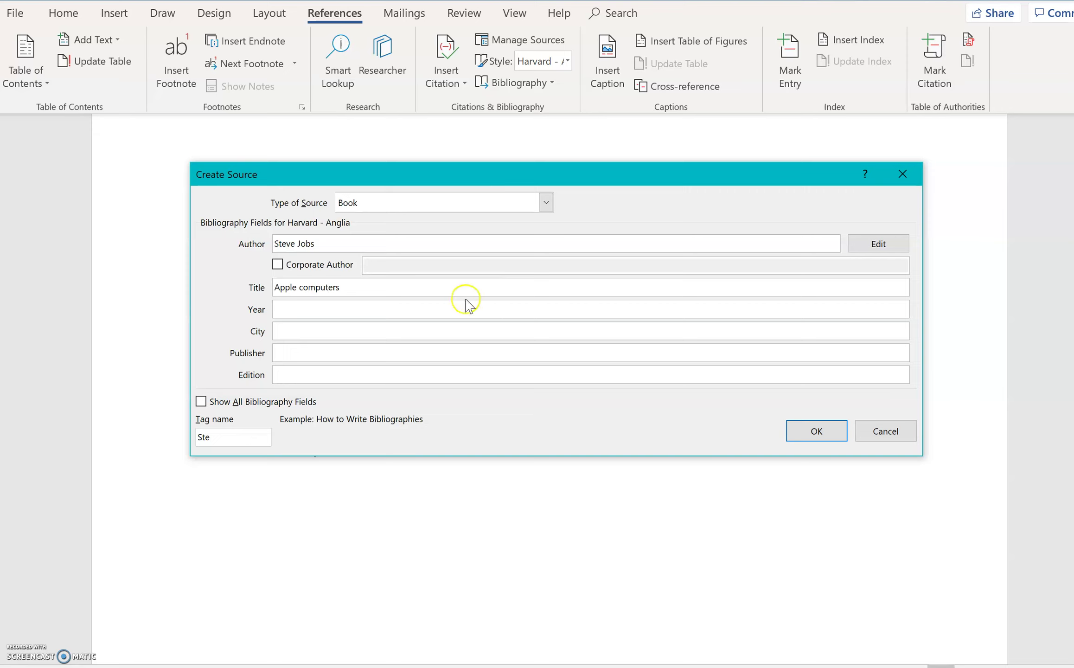
Step: Set year 1995, publisher Apple.inc, edition 2, and insert the citation after 'Winner winner'
click(463, 308)
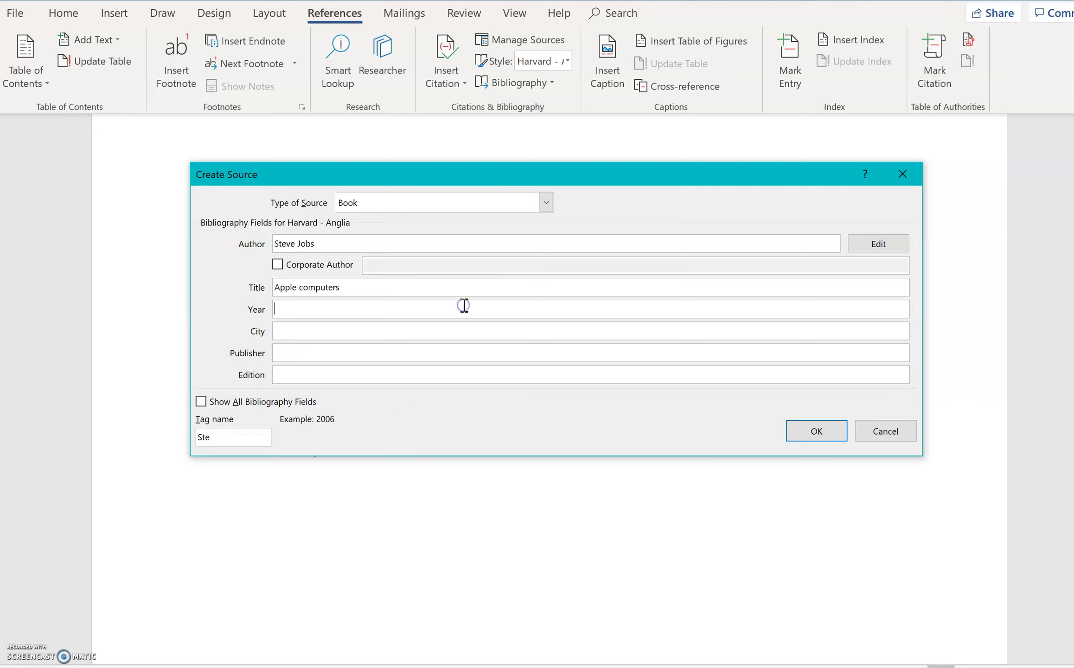
text(1995)
click(416, 354)
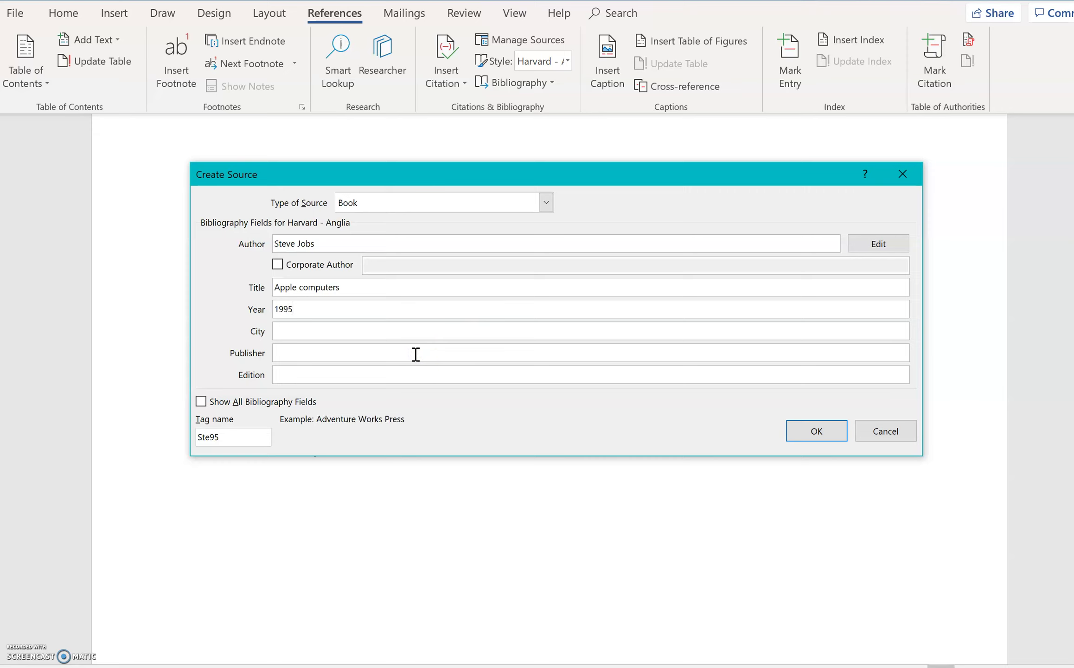
text(Apple.inc)
click(385, 375)
text(2)
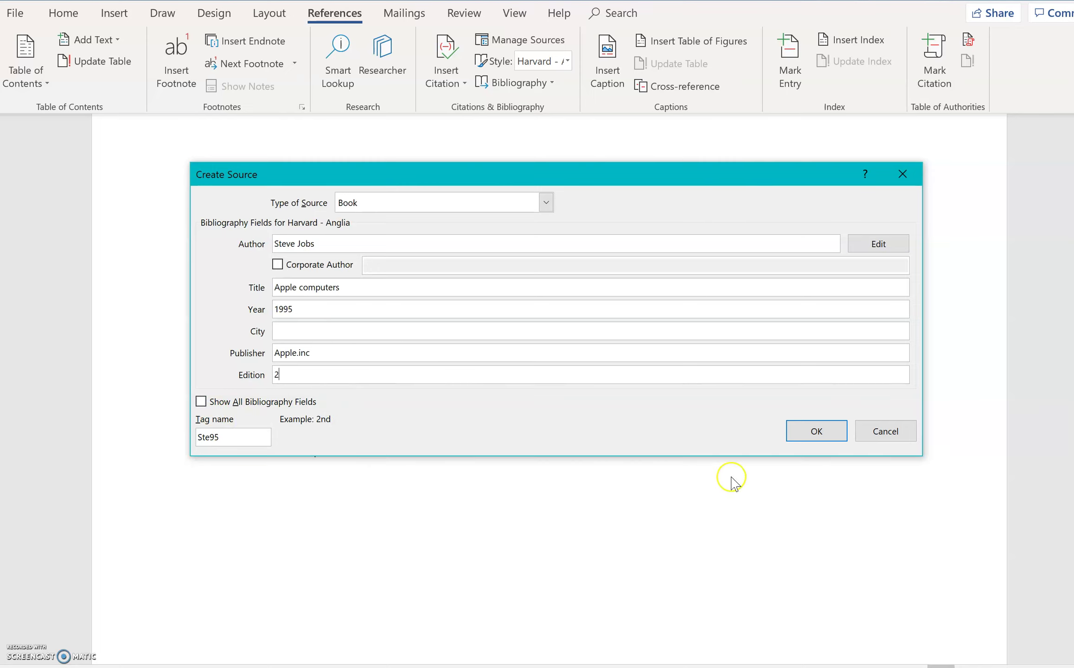
click(817, 432)
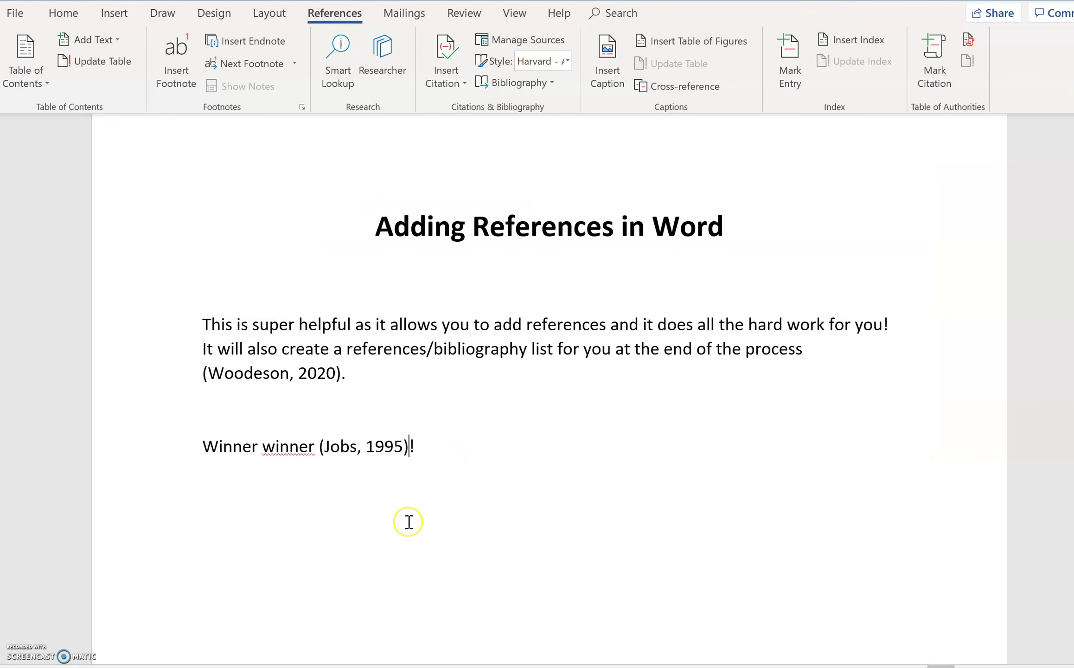
Step: Put the cursor below the 'Winner winner' line and show the built-in Bibliography layouts
scroll(409, 522, down, 1)
scroll(409, 522, down, 1)
click(258, 399)
scroll(256, 400, up, 1)
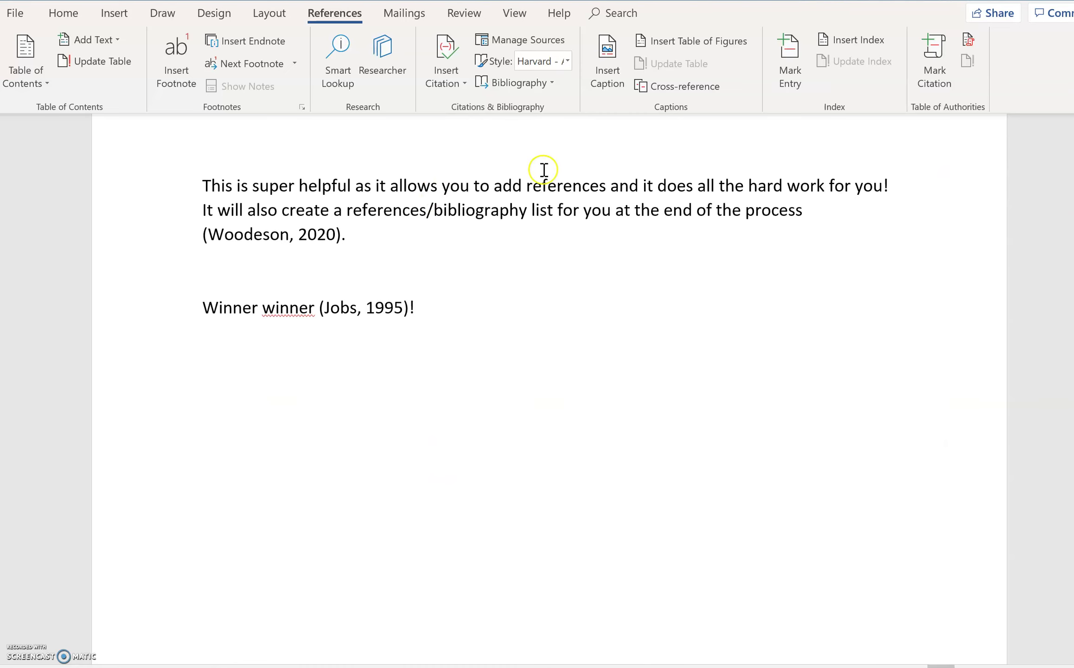
scroll(541, 209, up, 1)
scroll(541, 222, down, 1)
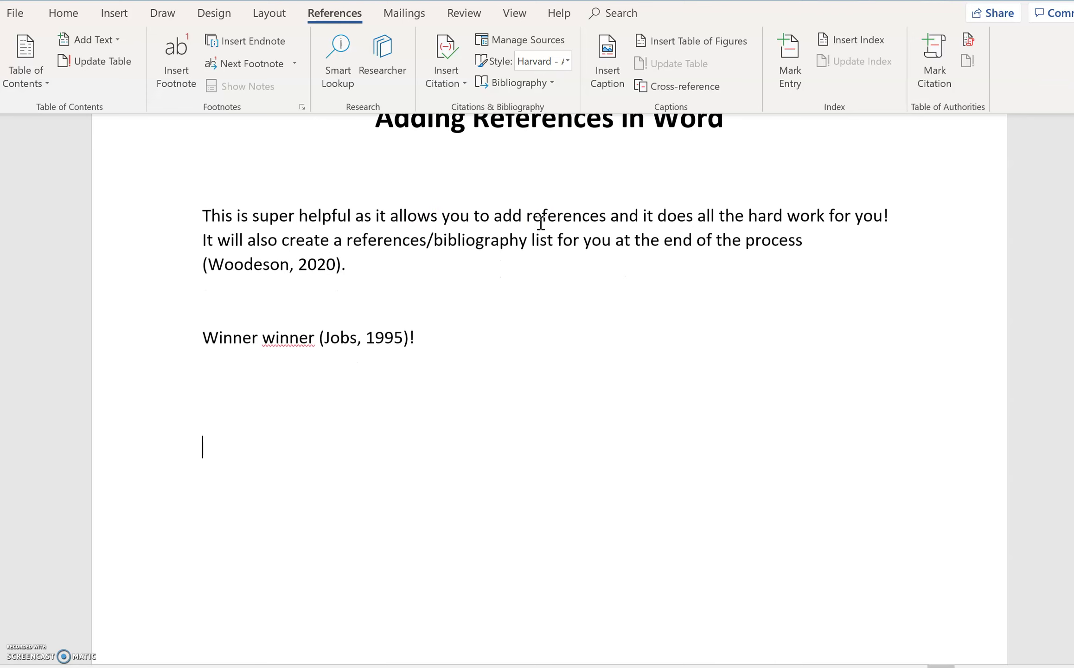
click(552, 81)
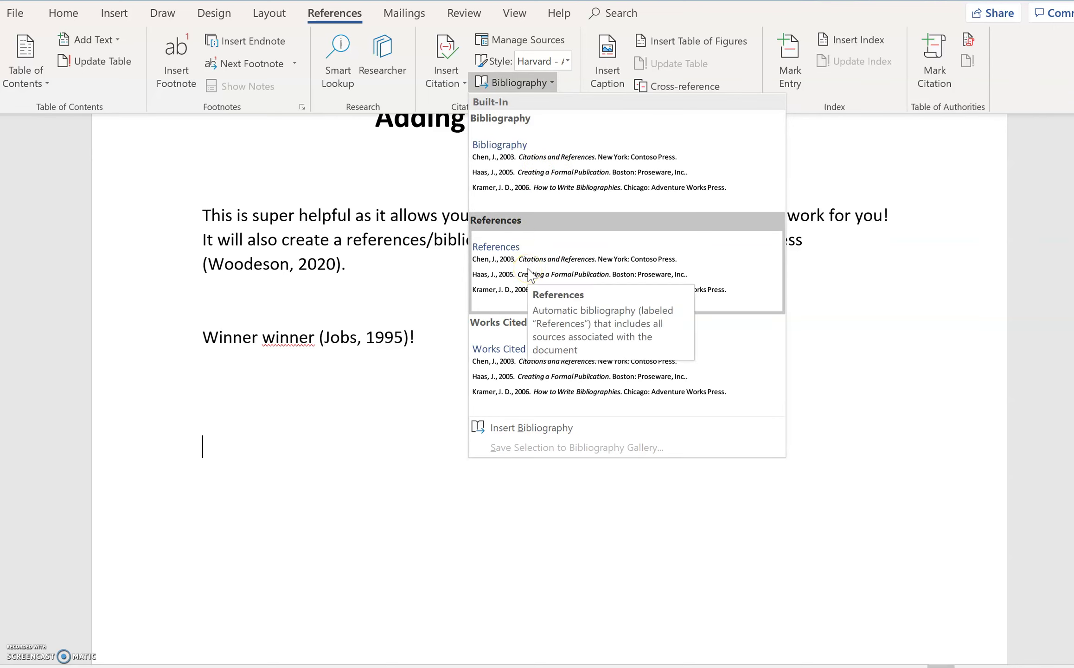
click(529, 273)
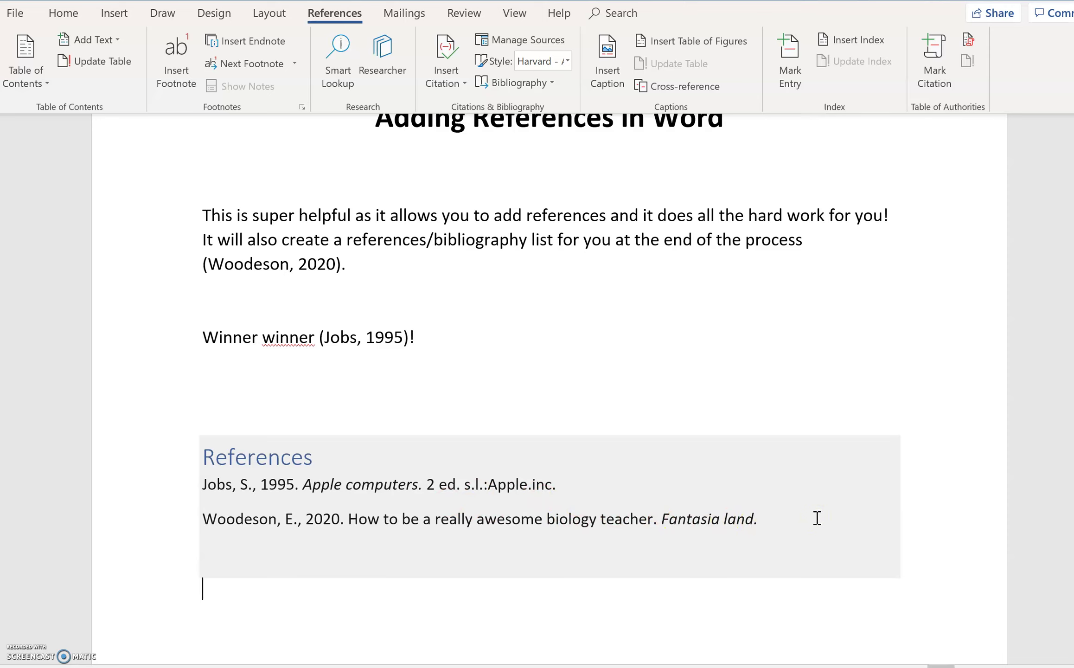
scroll(818, 518, up, 1)
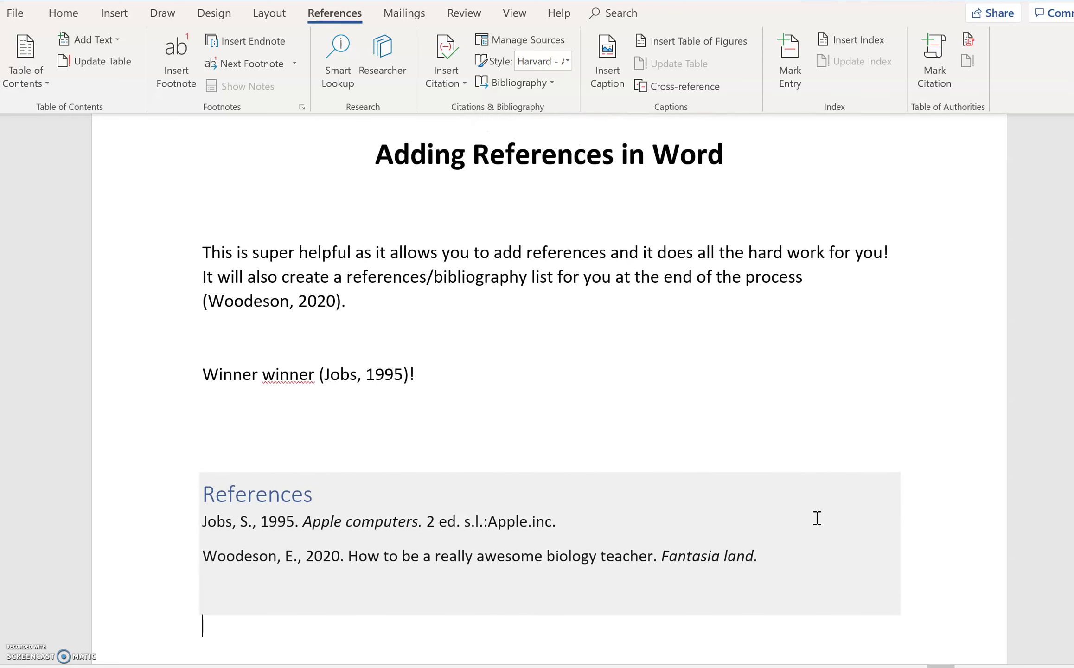
scroll(817, 518, down, 1)
scroll(817, 518, up, 2)
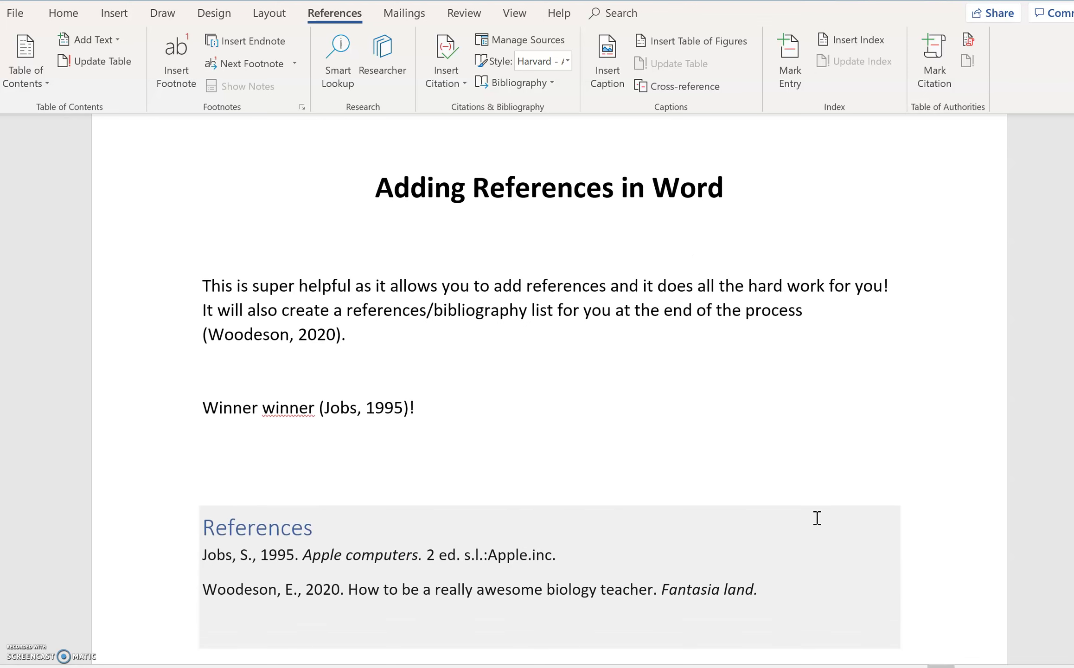
Step: Try the Chicago and APA citation styles, then settle on MLA
click(568, 60)
click(559, 116)
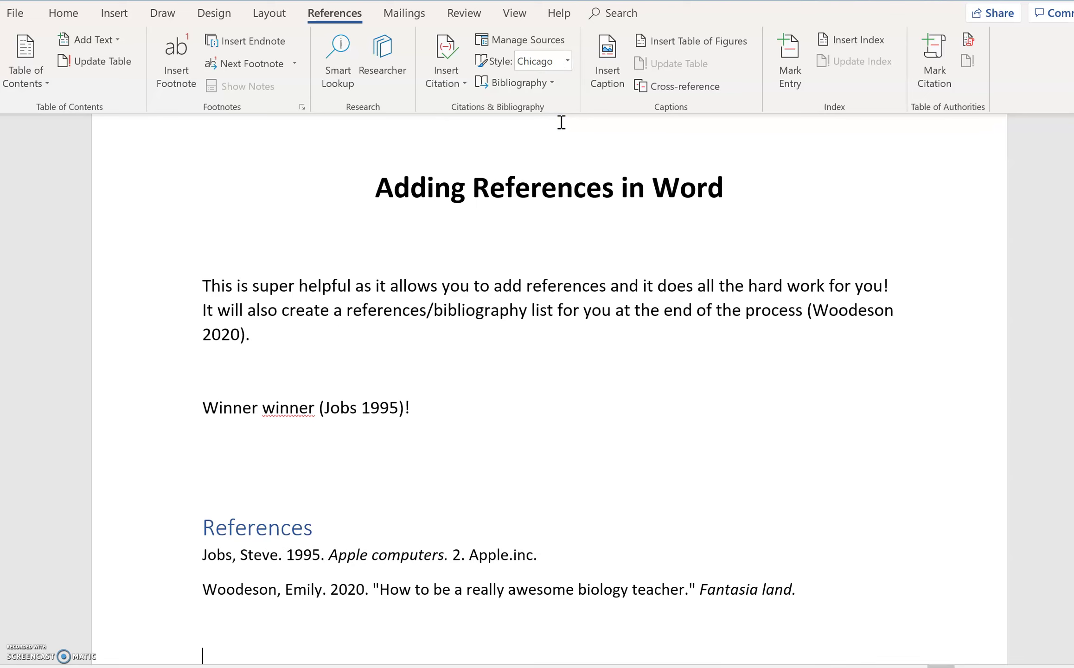
click(568, 61)
click(564, 90)
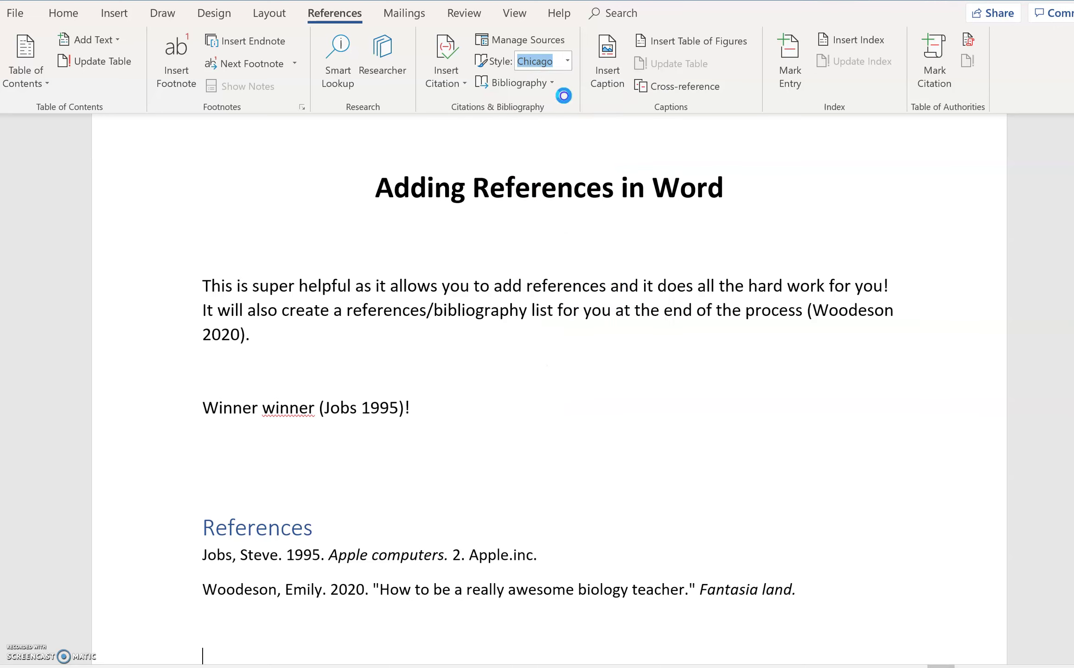
click(567, 60)
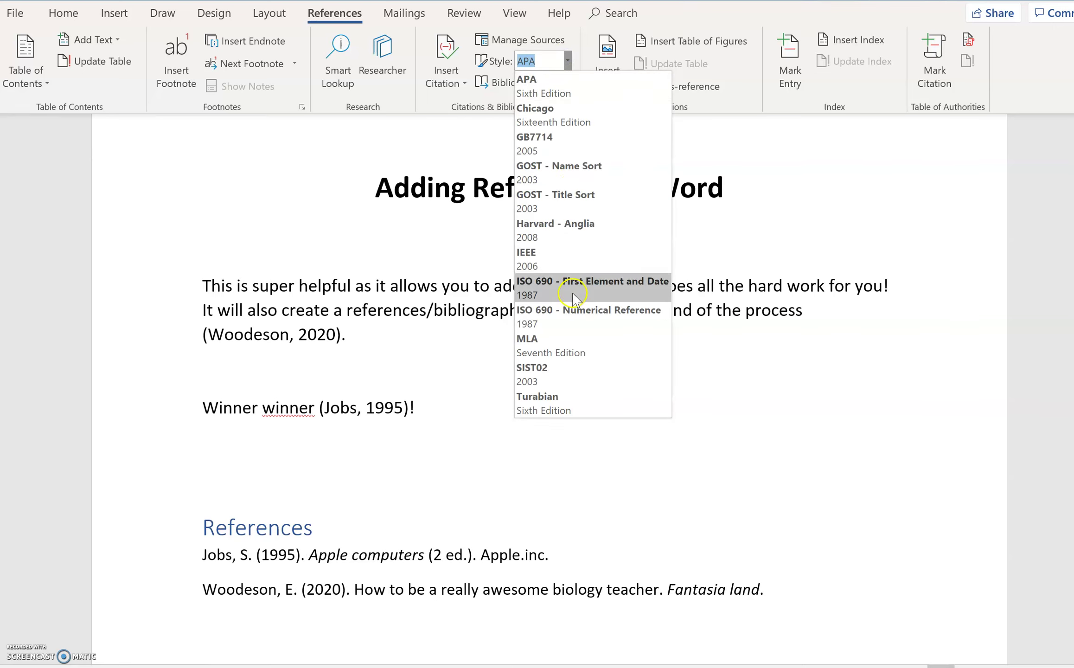
click(583, 354)
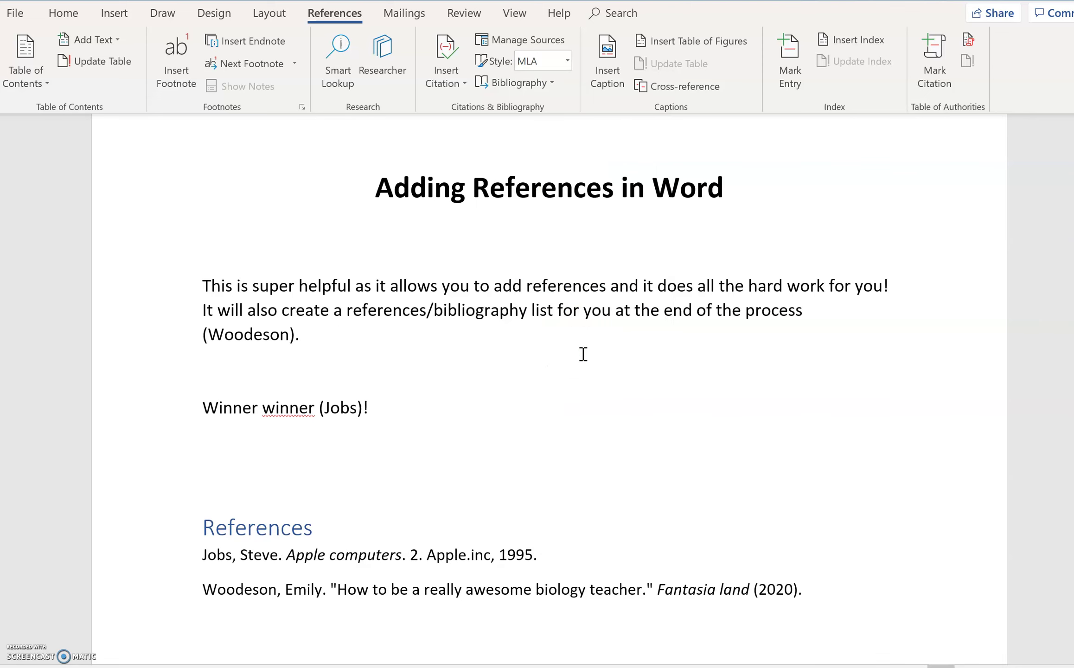
scroll(583, 353, down, 2)
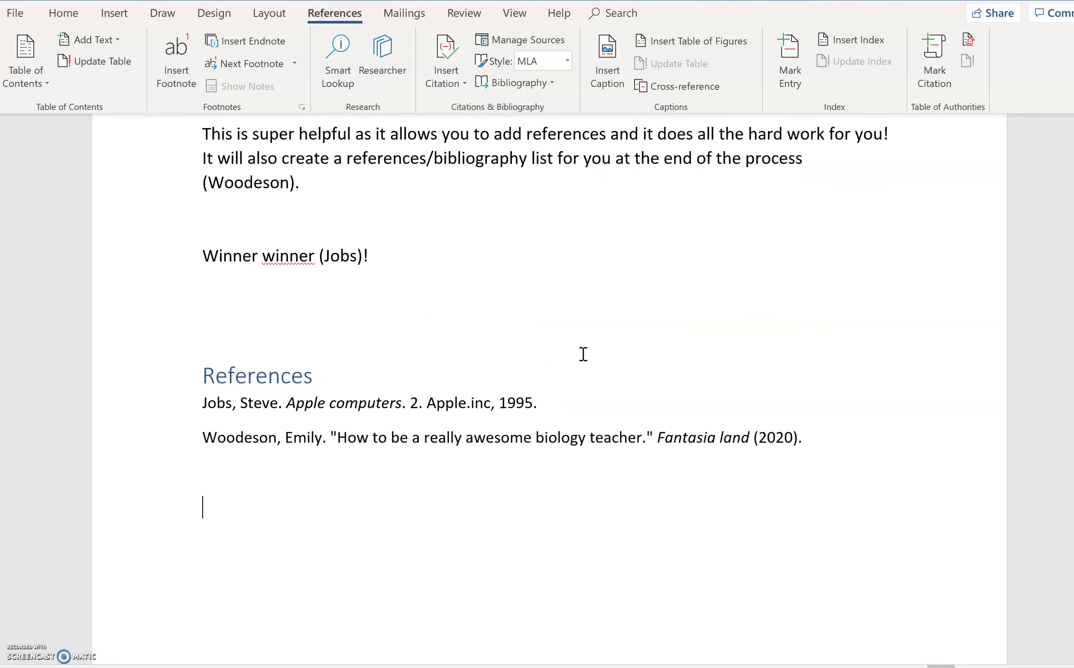
scroll(583, 353, up, 2)
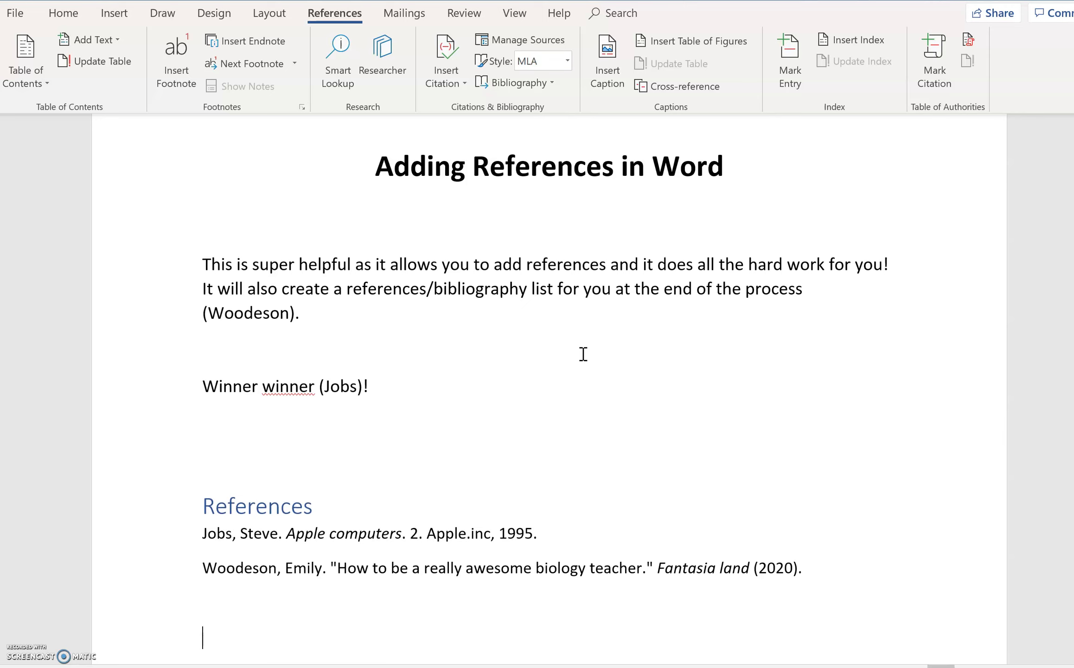